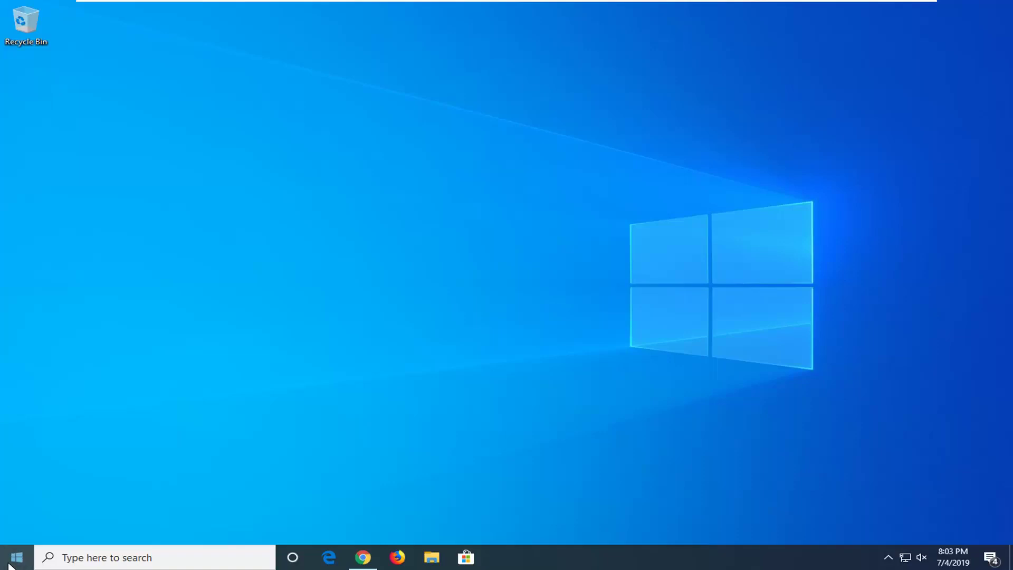
Search the Start menu for regedit and run Registry Editor as administrator
left_click(11, 564)
type("regedit")
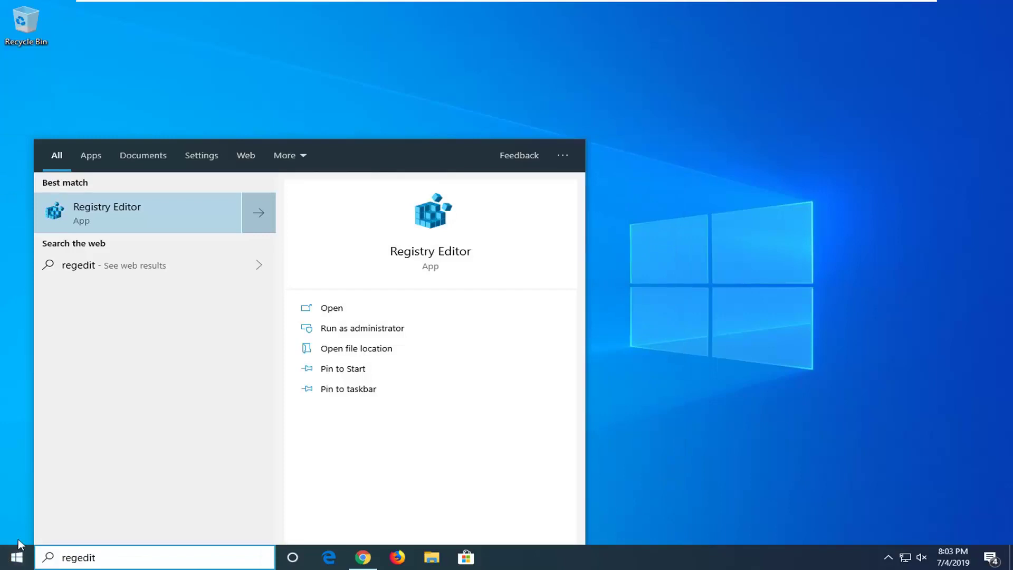
right_click(111, 210)
left_click(129, 216)
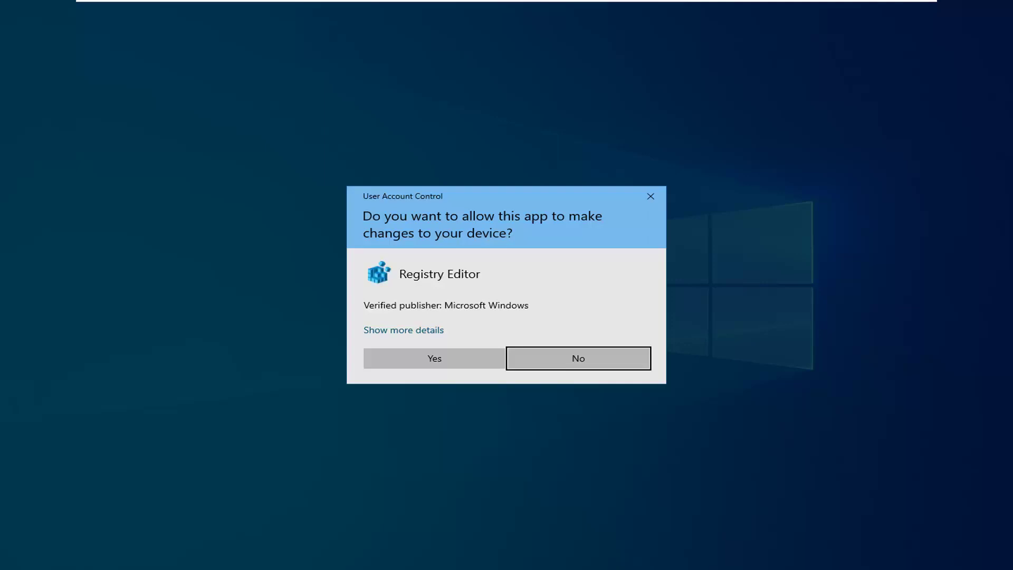
Approve the UAC prompt, collapse HKEY_LOCAL_MACHINE and select the Computer root
left_click(426, 362)
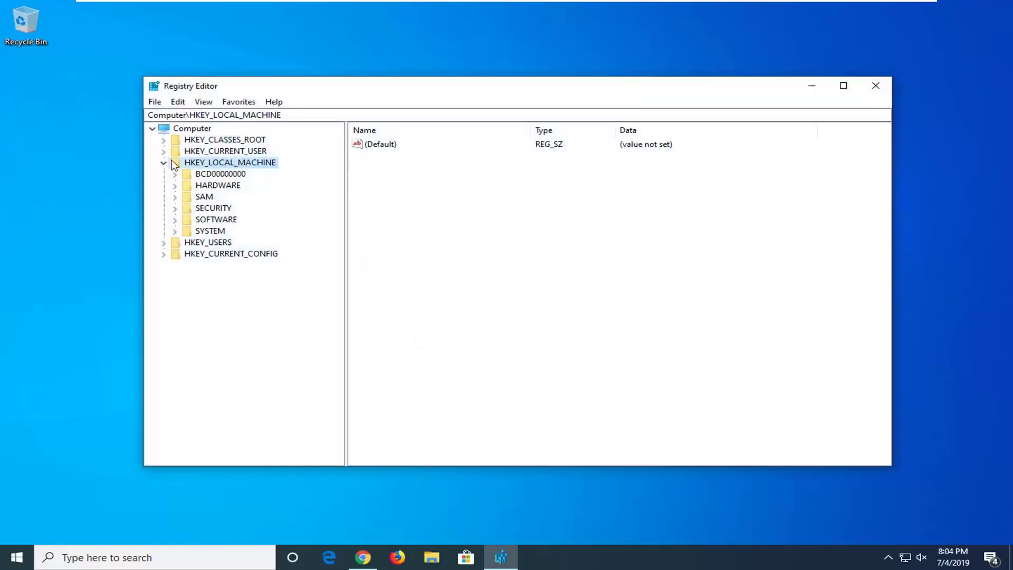
left_click(163, 164)
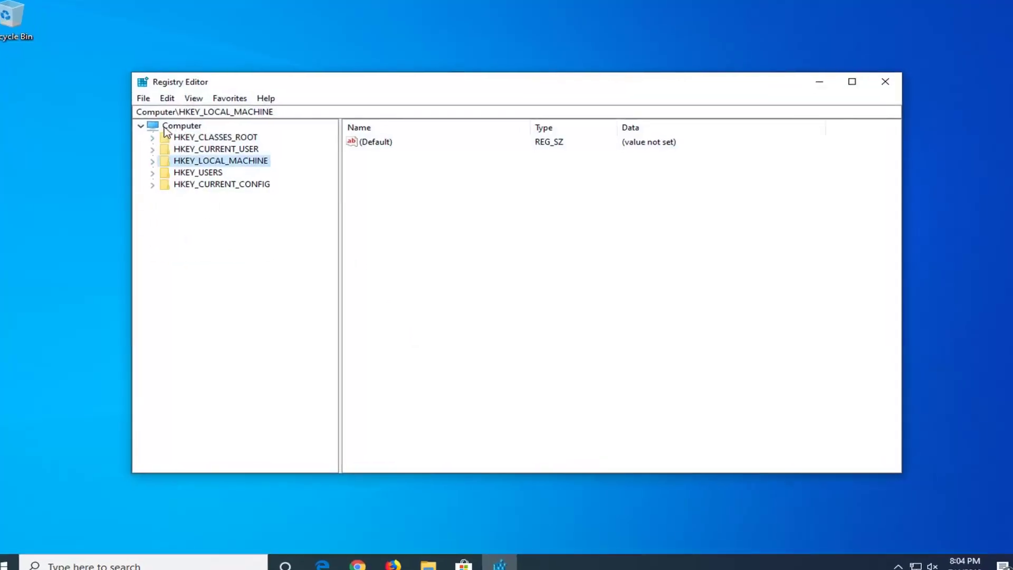
left_click(165, 128)
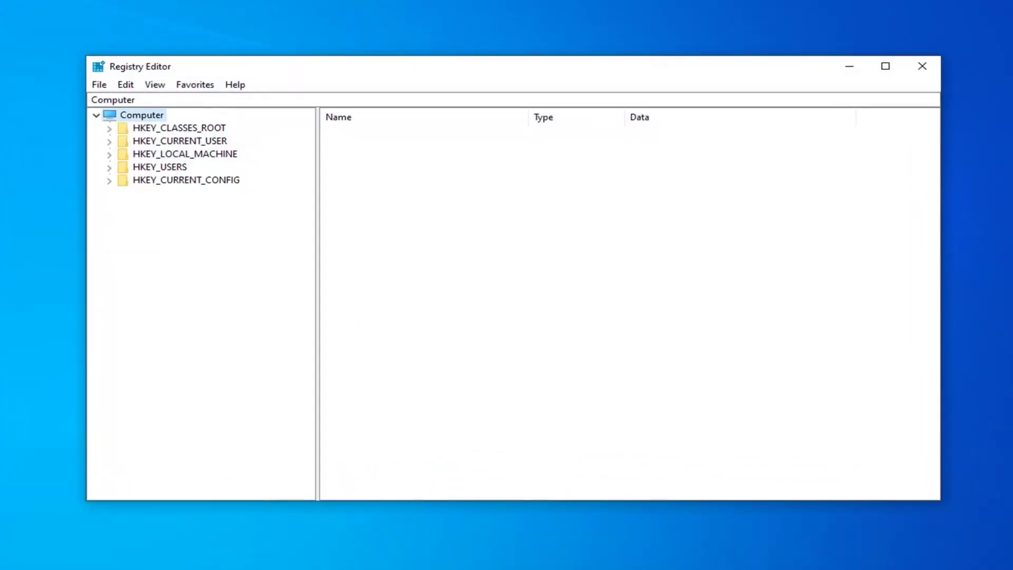
Open the Export and Import dialogs from File, cancelling both without saving or loading
left_click(99, 86)
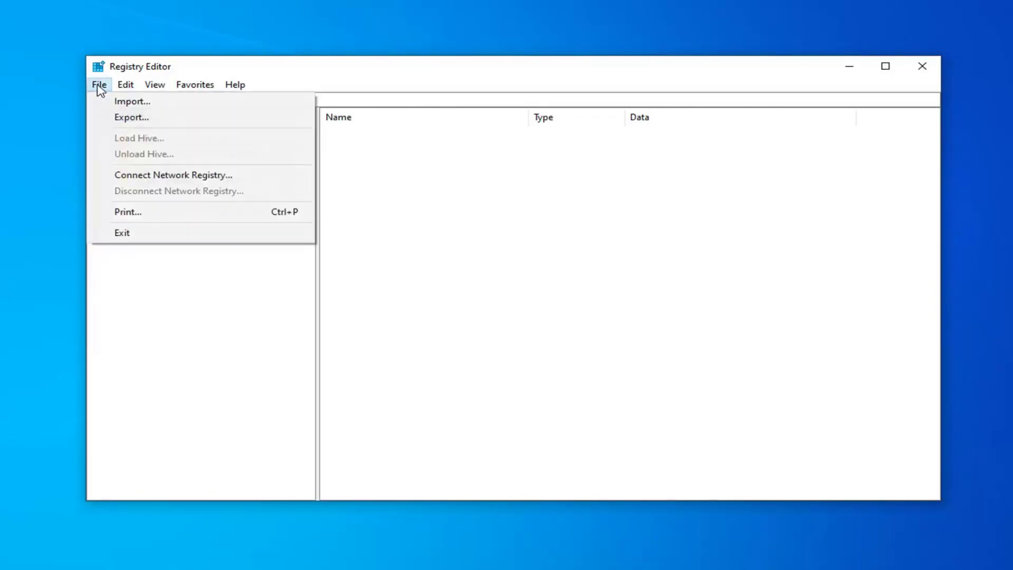
left_click(129, 117)
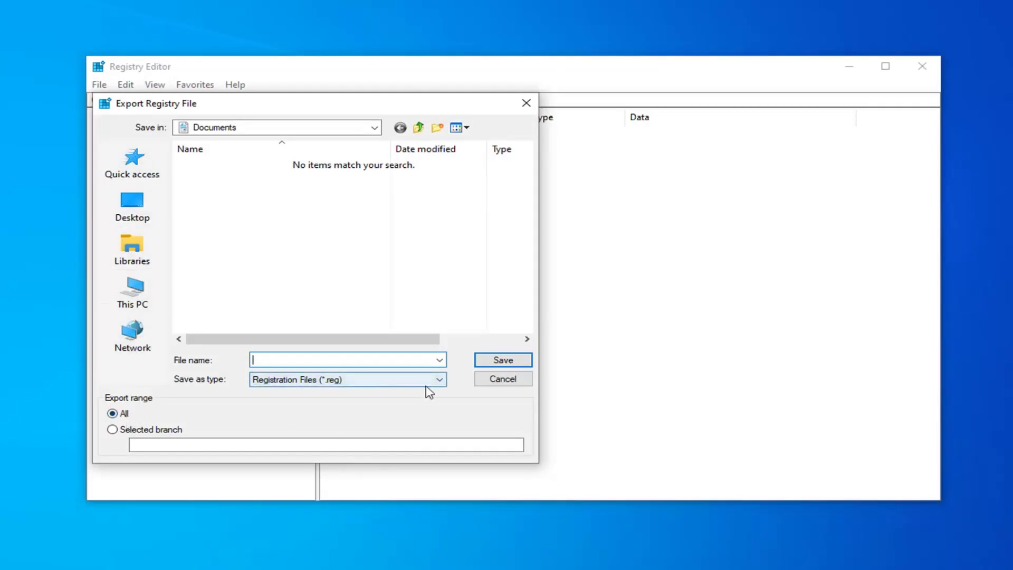
left_click(500, 382)
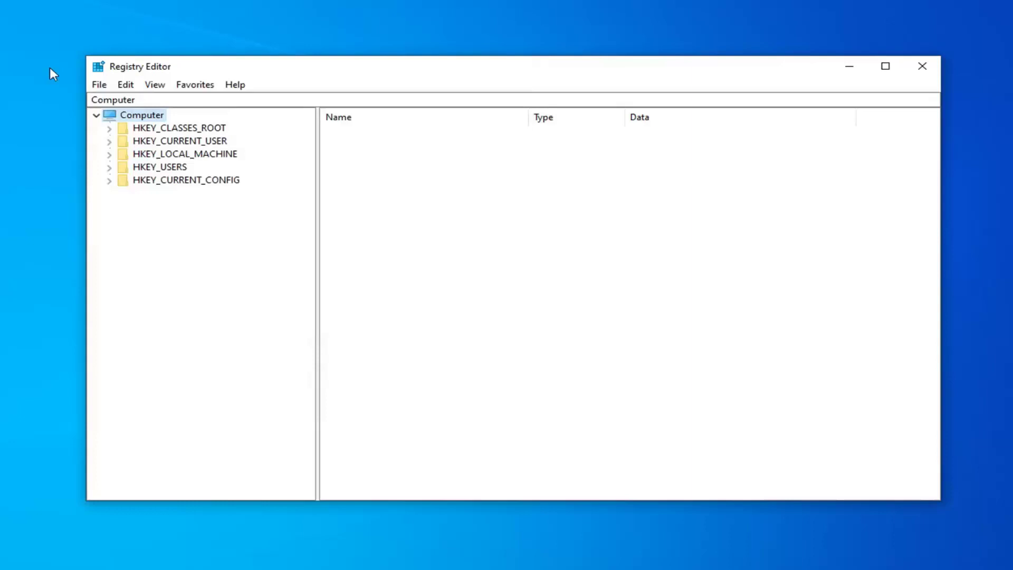
left_click(100, 86)
left_click(105, 100)
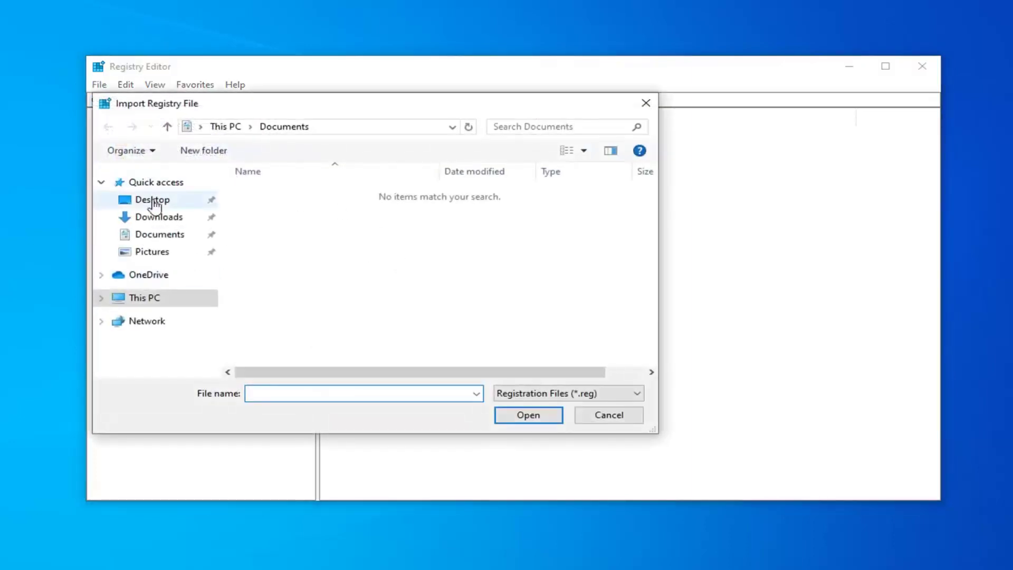
left_click(608, 415)
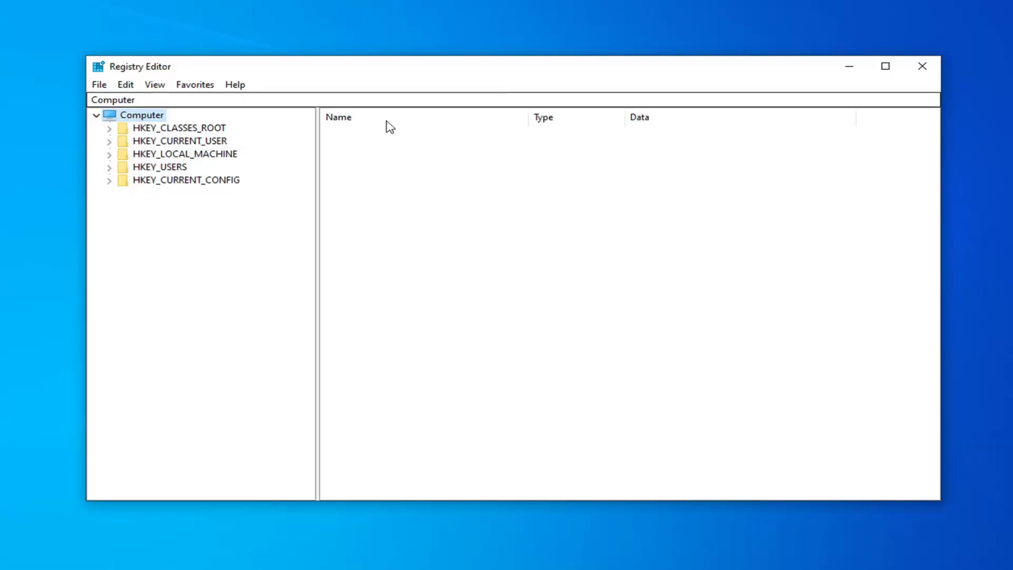
Select and expand HKEY_CURRENT_USER to list subkeys like AppEvents, Control Panel and Software
left_click(160, 141)
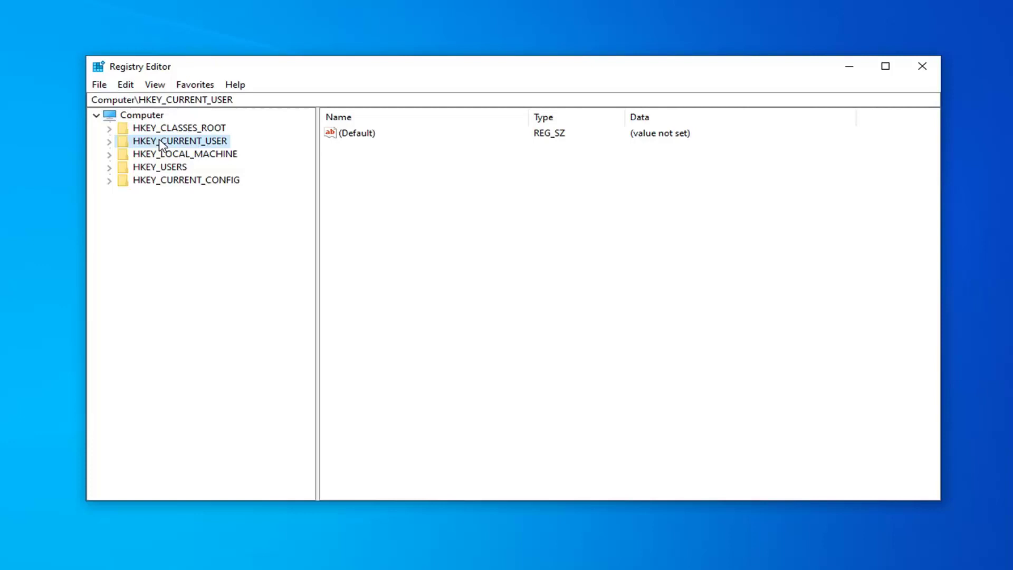
double_click(160, 141)
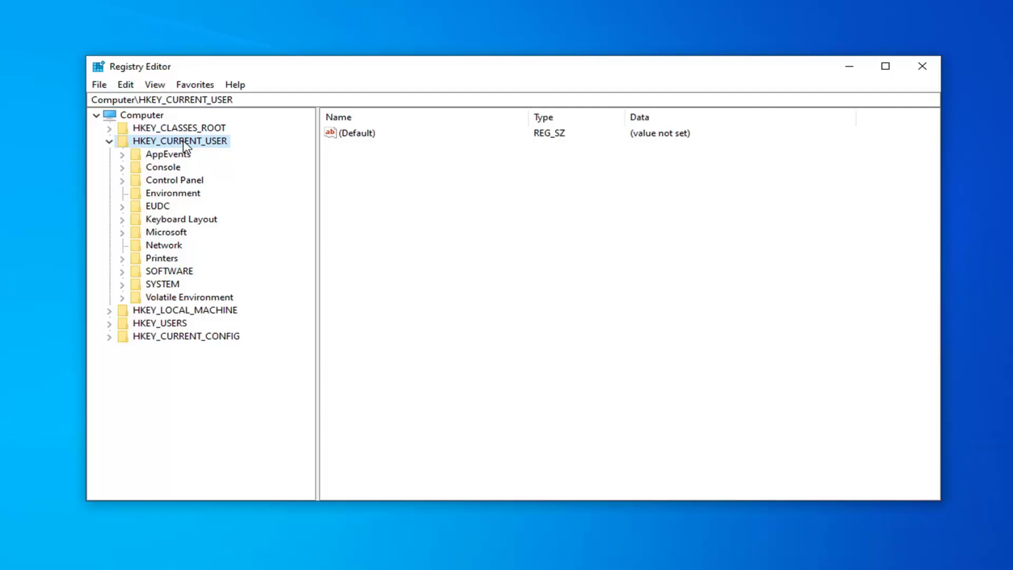
Expand SOFTWARE under HKEY_CURRENT_USER, then expand its Microsoft subkey
left_click(173, 273)
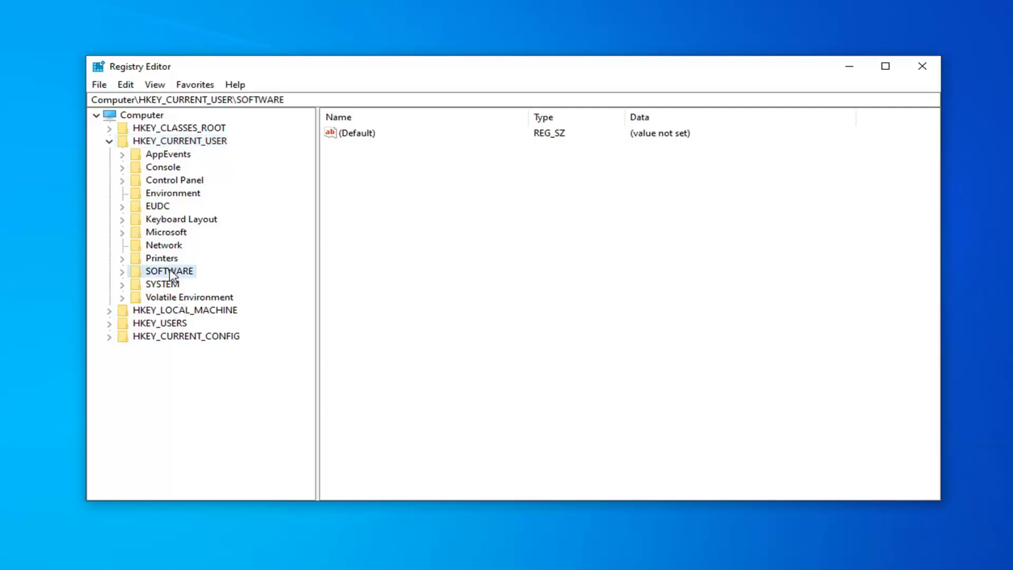
left_click(121, 273)
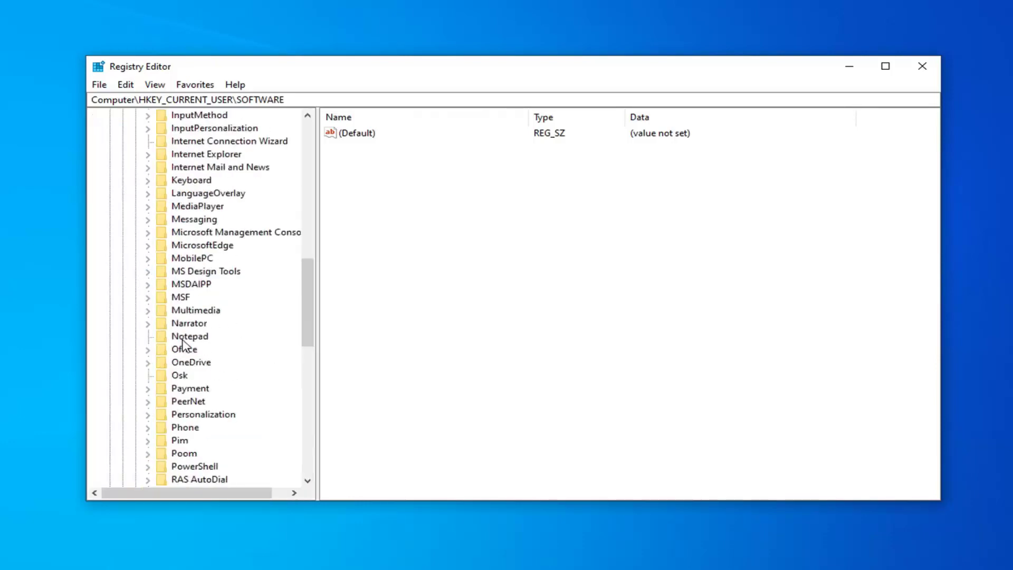
scroll(184, 347, "up", 8)
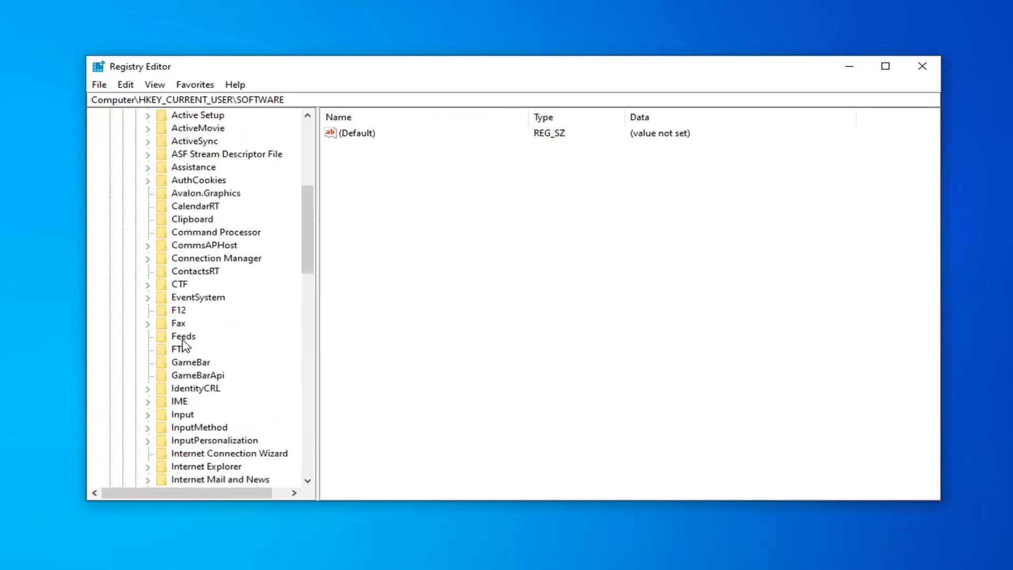
scroll(184, 344, "down", 4)
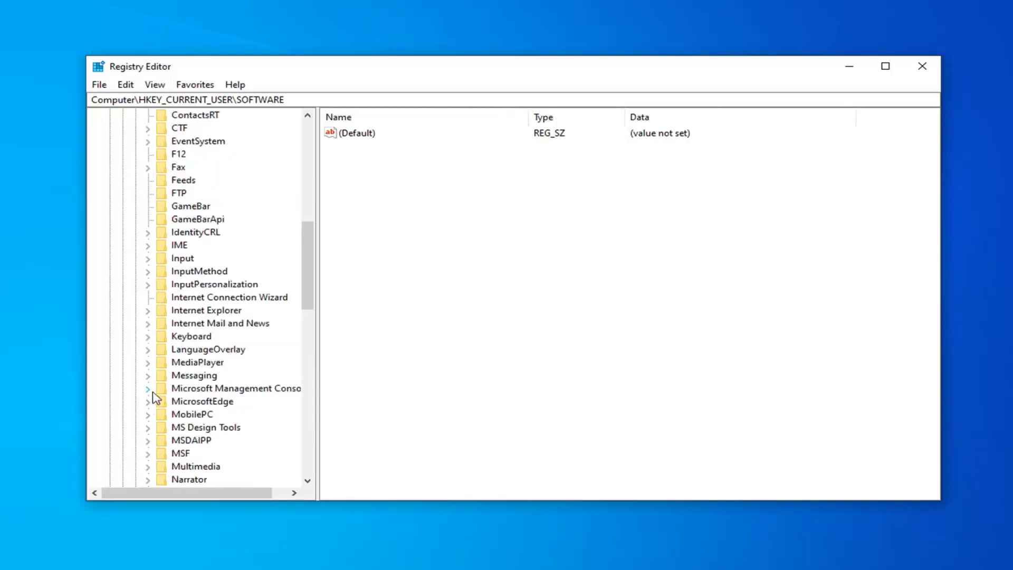
key("m")
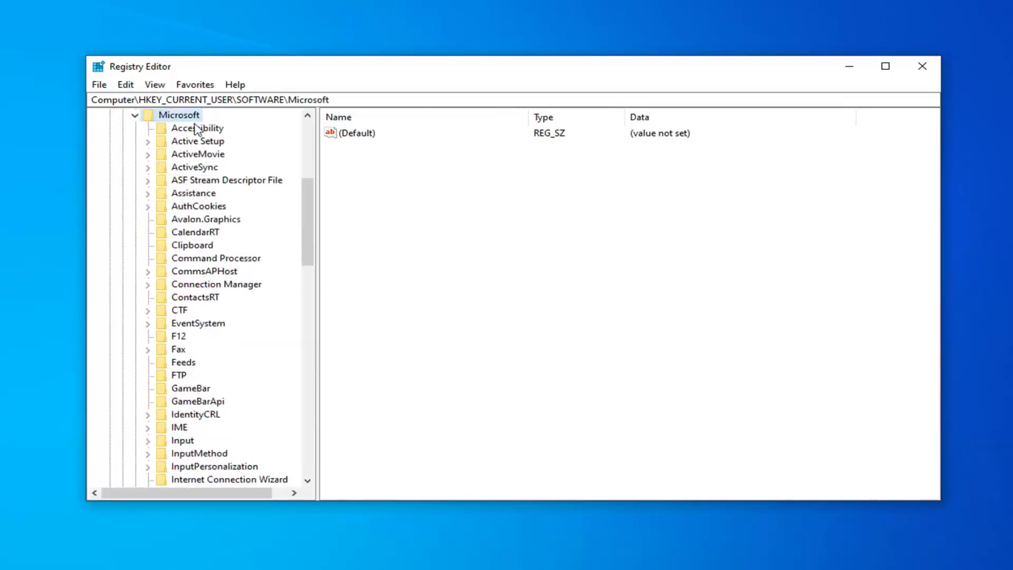
scroll(234, 290, "up", 3)
scroll(132, 229, "up", 3)
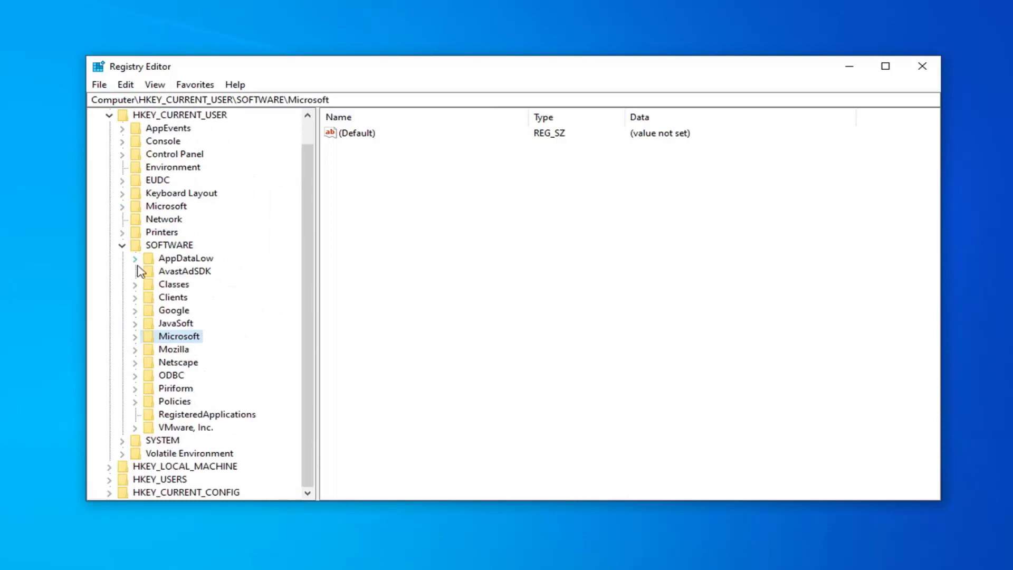
left_click(135, 336)
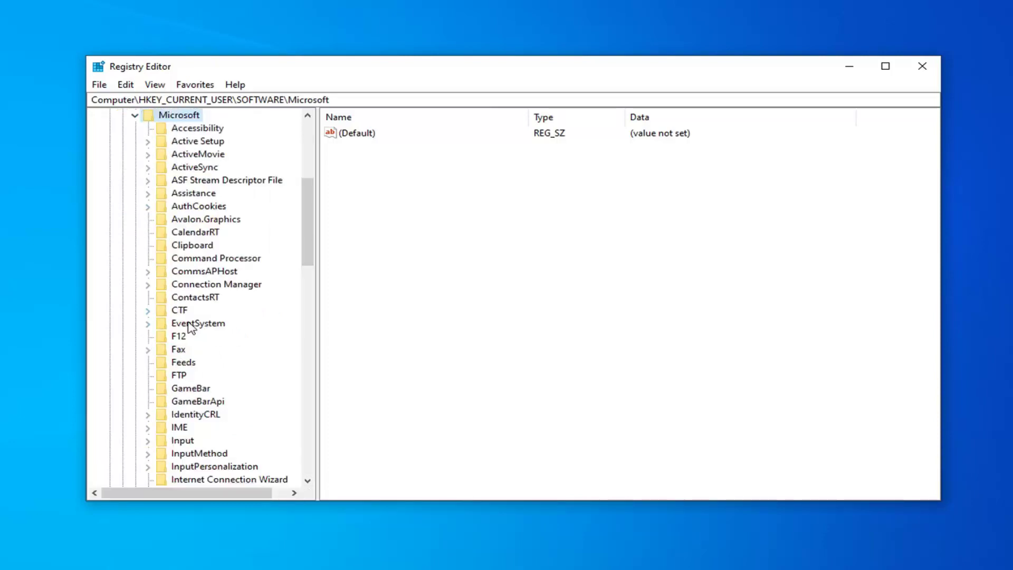
Expand Windows Script Host and select its Settings subkey
scroll(192, 324, "down", 19)
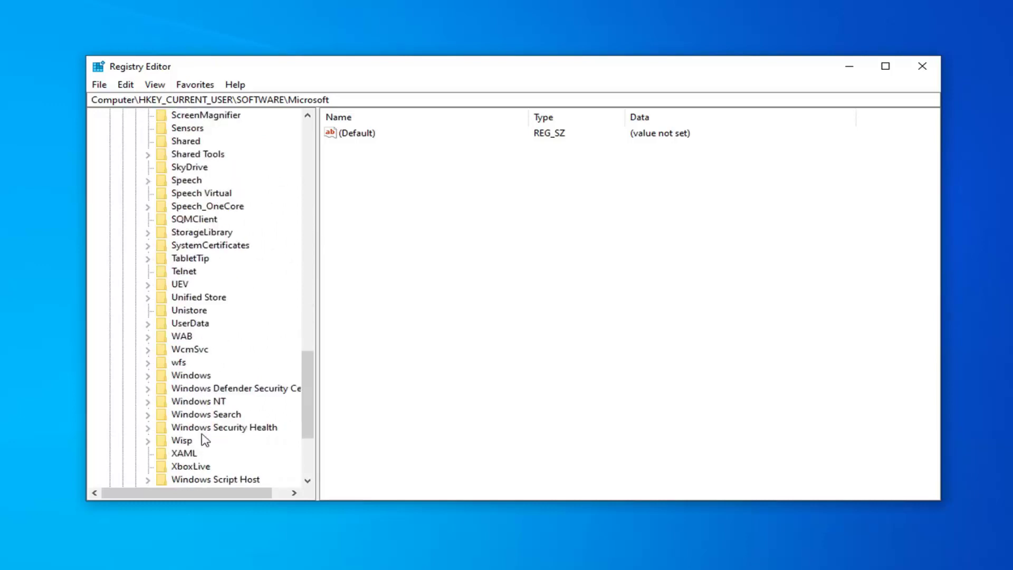
scroll(210, 417, "down", 1)
left_click(200, 442)
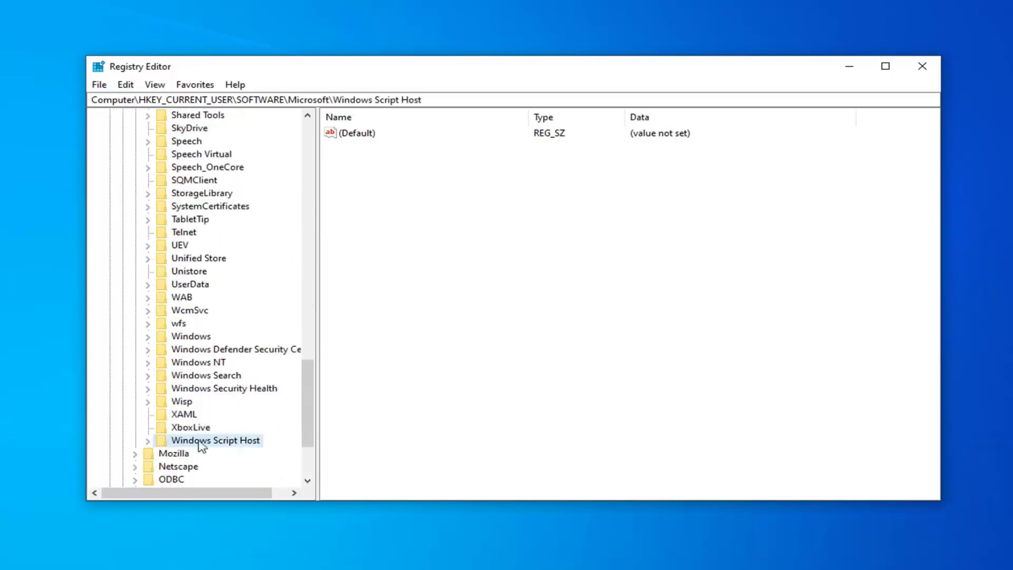
left_click(149, 441)
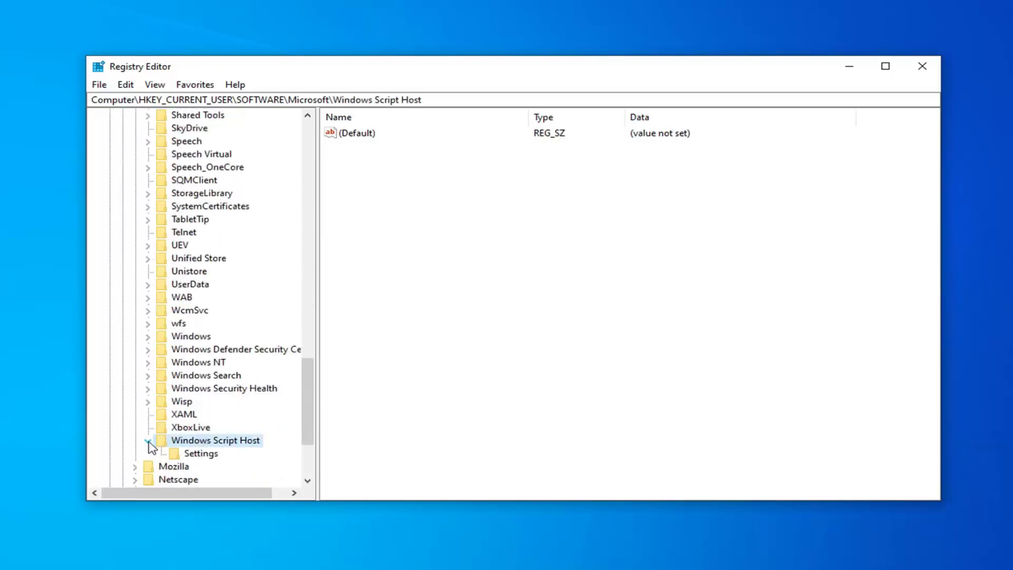
left_click(186, 455)
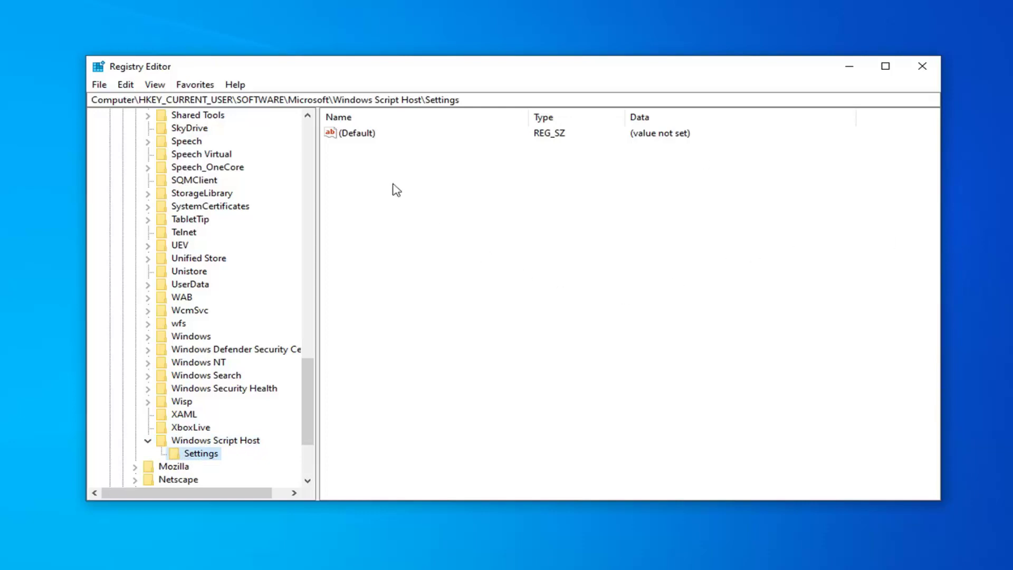
Create a new DWORD (32-bit) value named Enabled in the Settings key
right_click(363, 181)
mouse_move(390, 190)
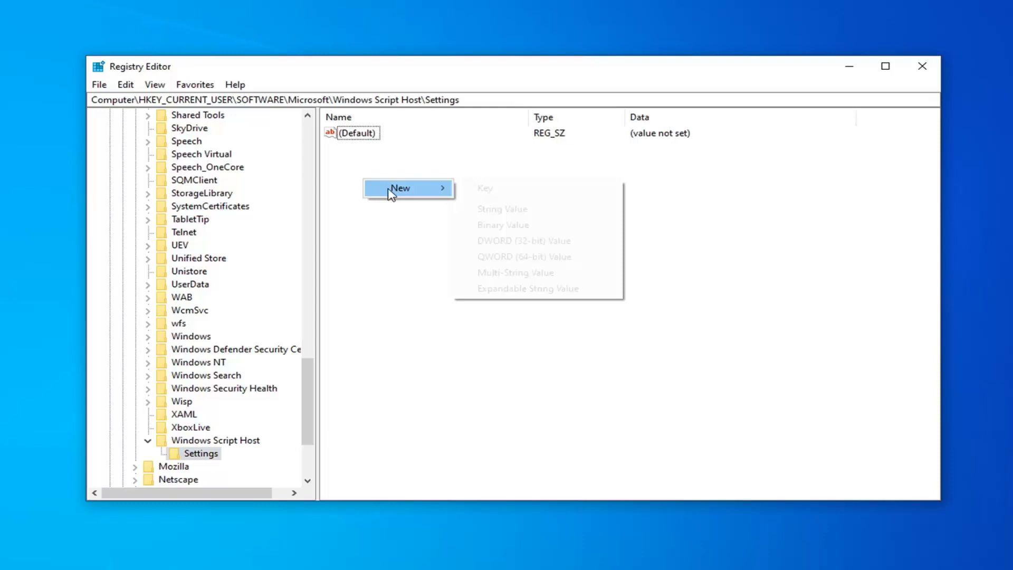
left_click(530, 242)
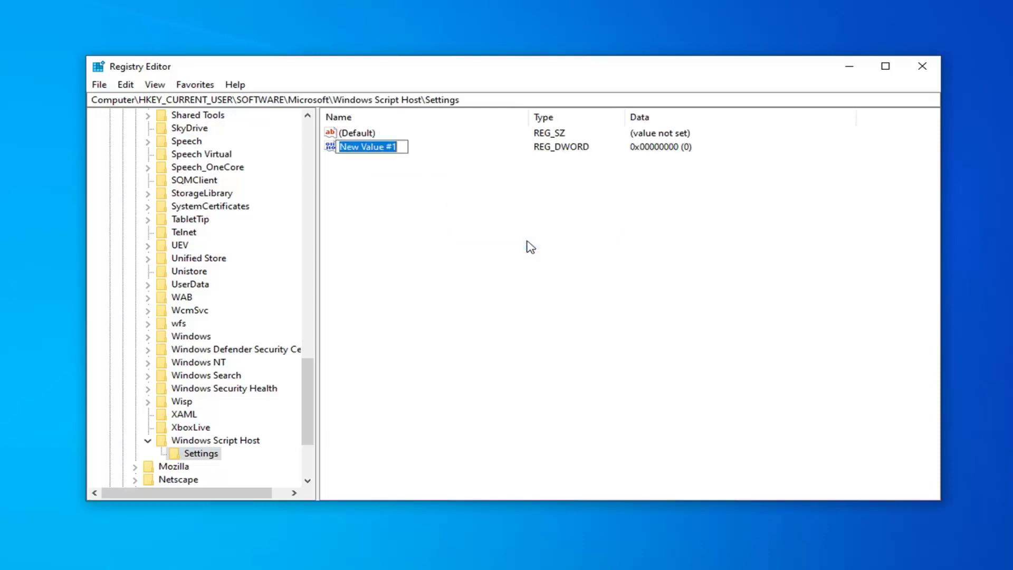
type("En")
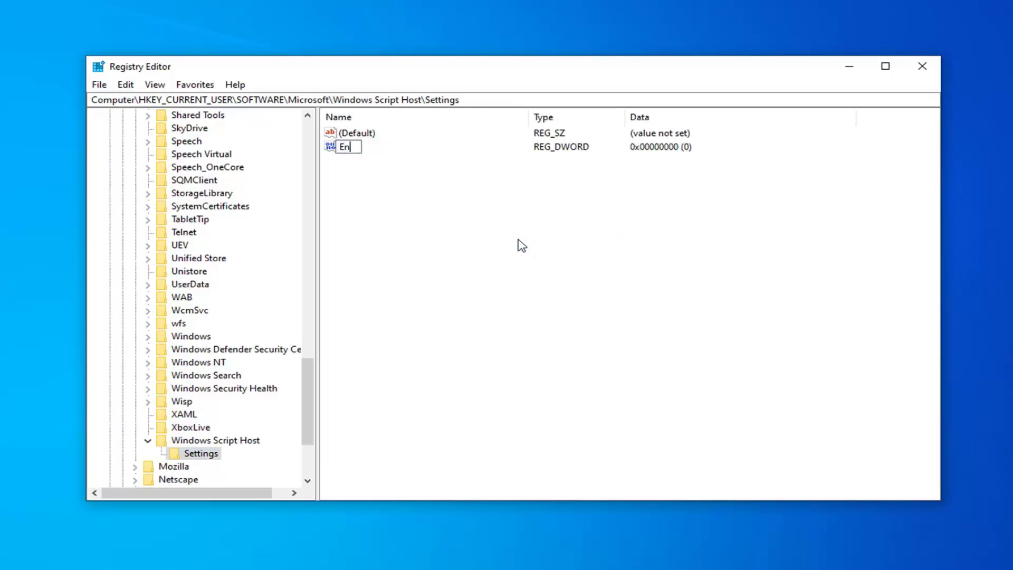
type("abled")
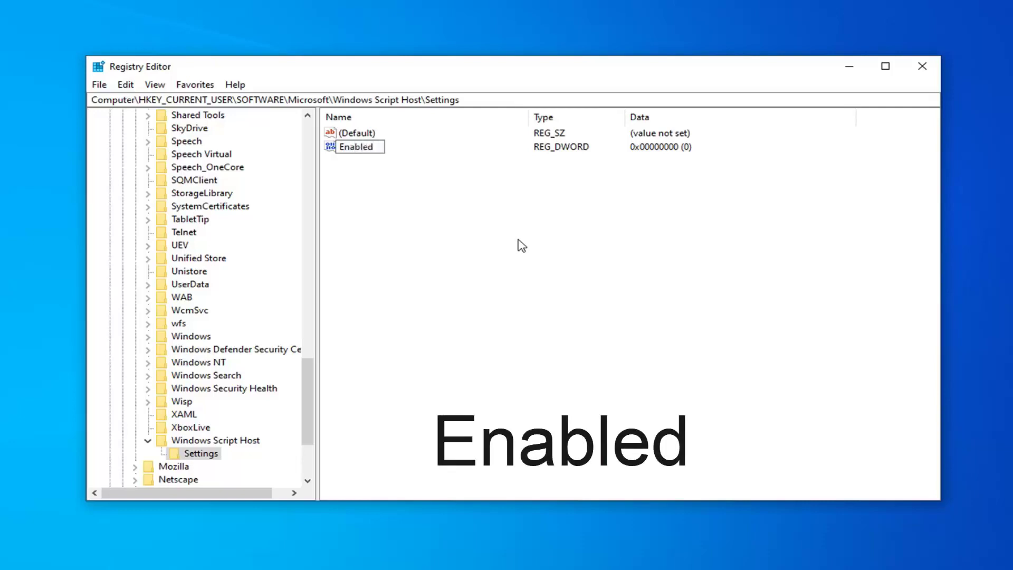
key("Return")
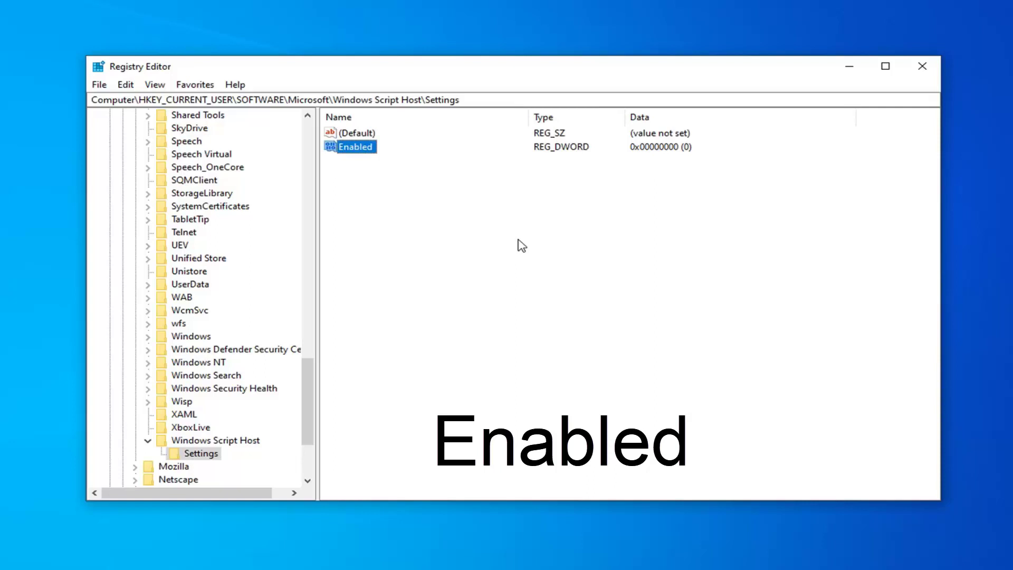
Edit the Enabled value and change its data from 0 to 1
double_click(356, 150)
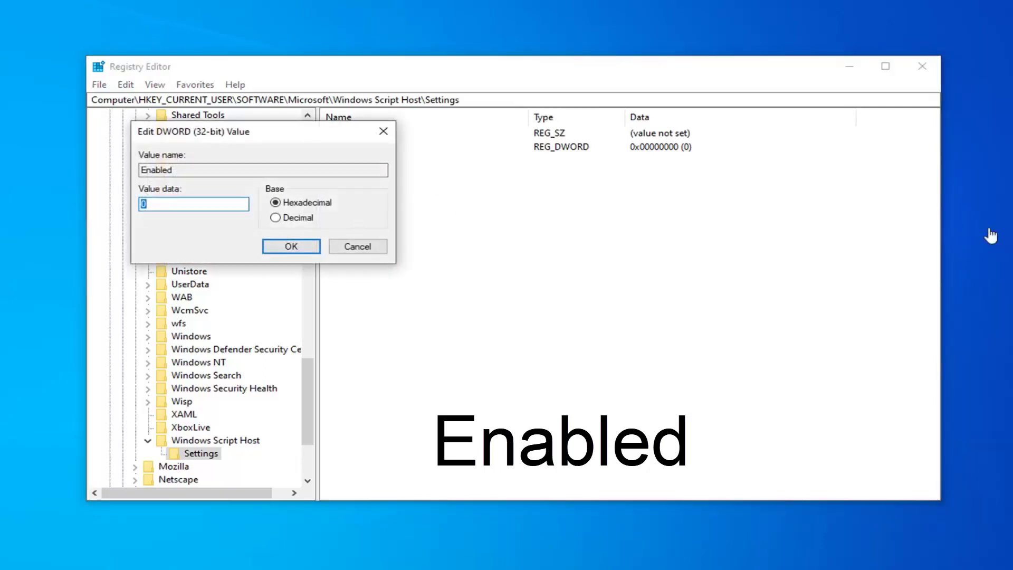
left_click_drag(274, 135, 466, 157)
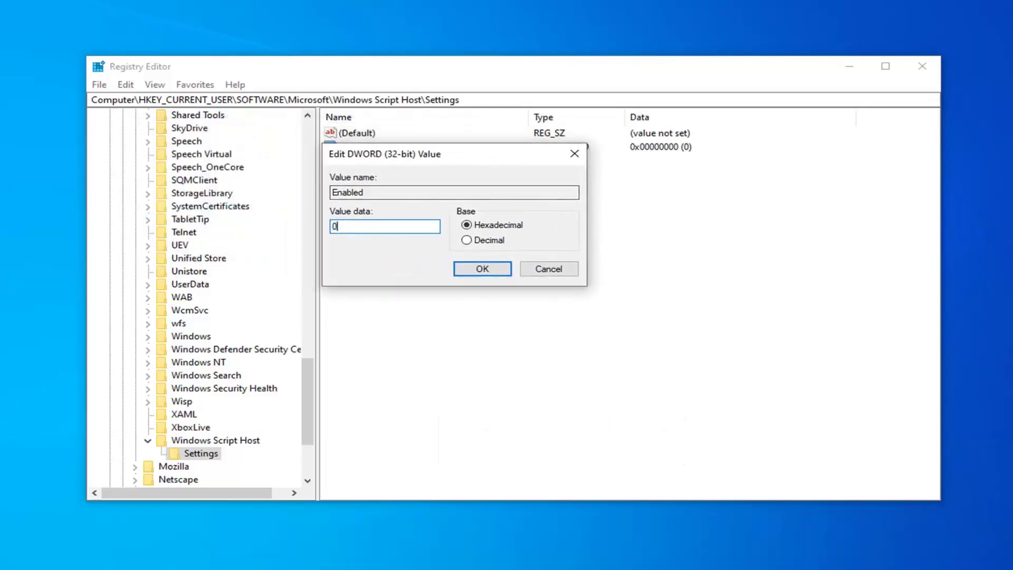
key("BackSpace")
type("1")
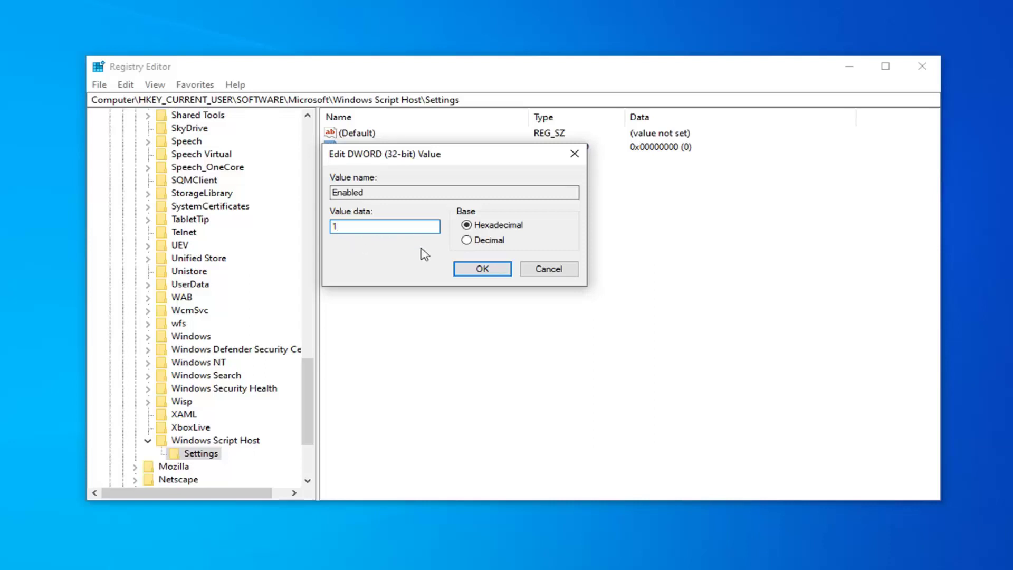
left_click(489, 274)
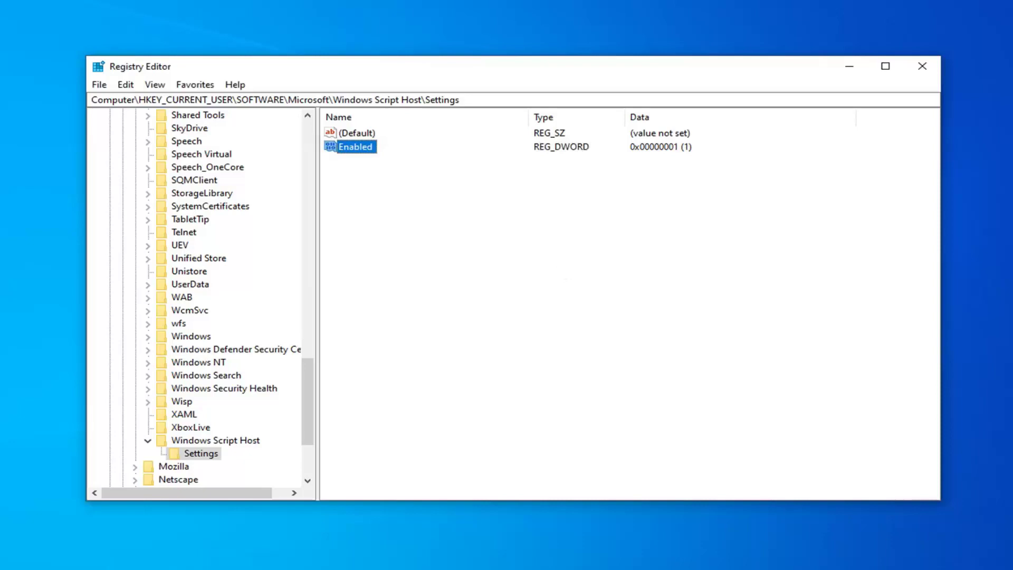
Collapse Windows Script Host, Microsoft, SOFTWARE and HKEY_CURRENT_USER, select Computer, and close Registry Editor
left_click(150, 441)
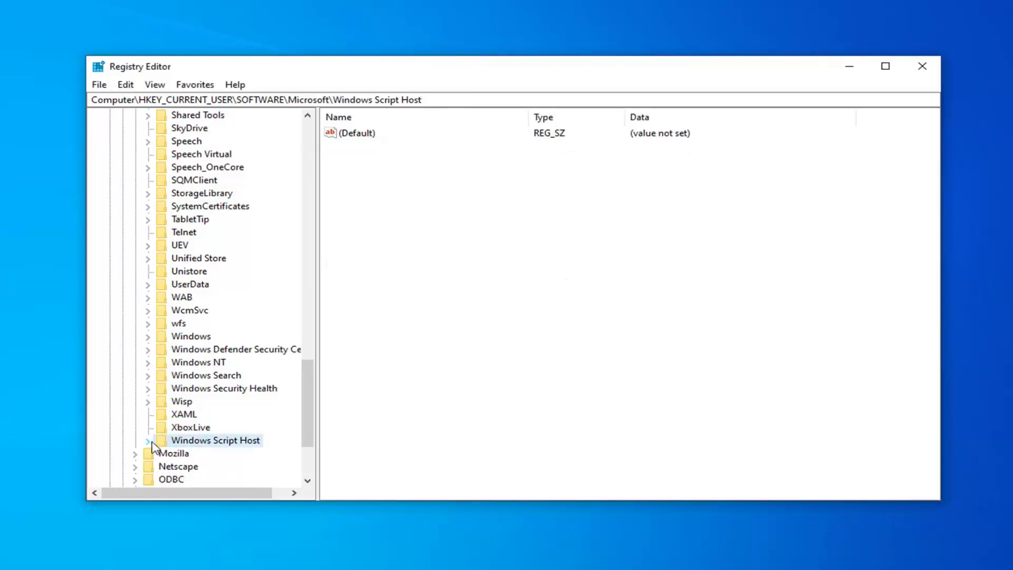
scroll(142, 343, "up", 20)
left_click(135, 362)
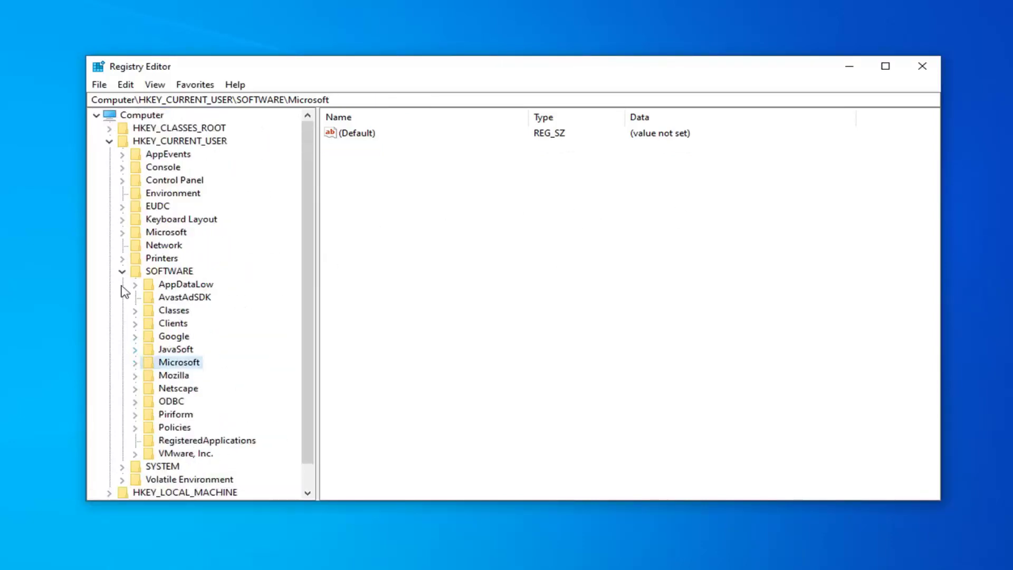
left_click(122, 271)
left_click(109, 141)
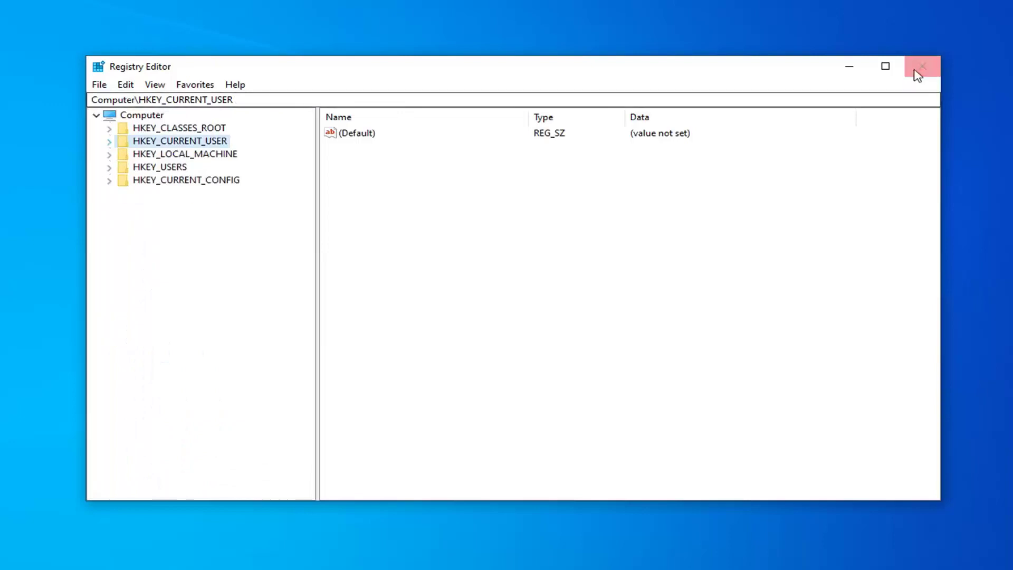
left_click(139, 115)
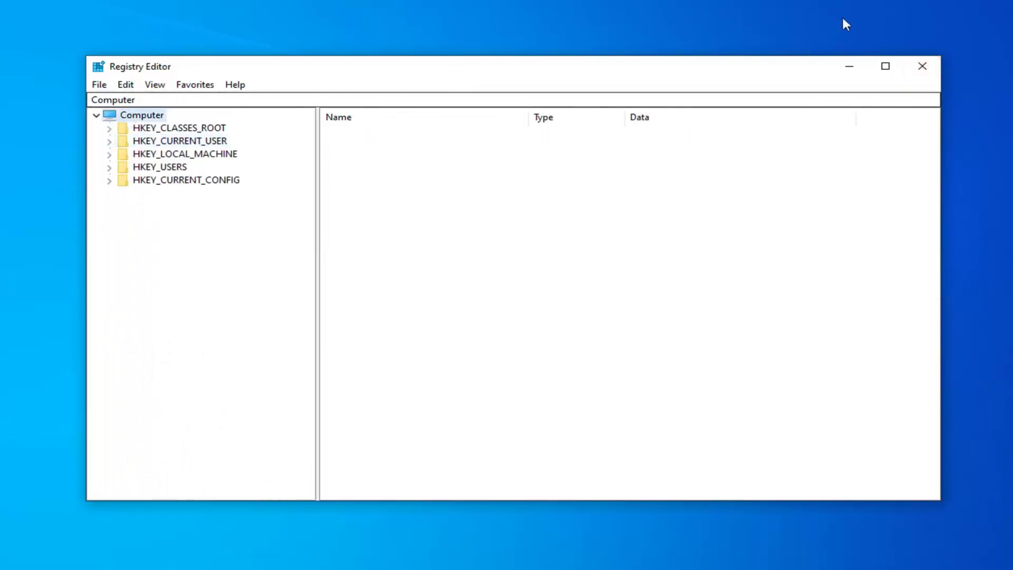
left_click(911, 63)
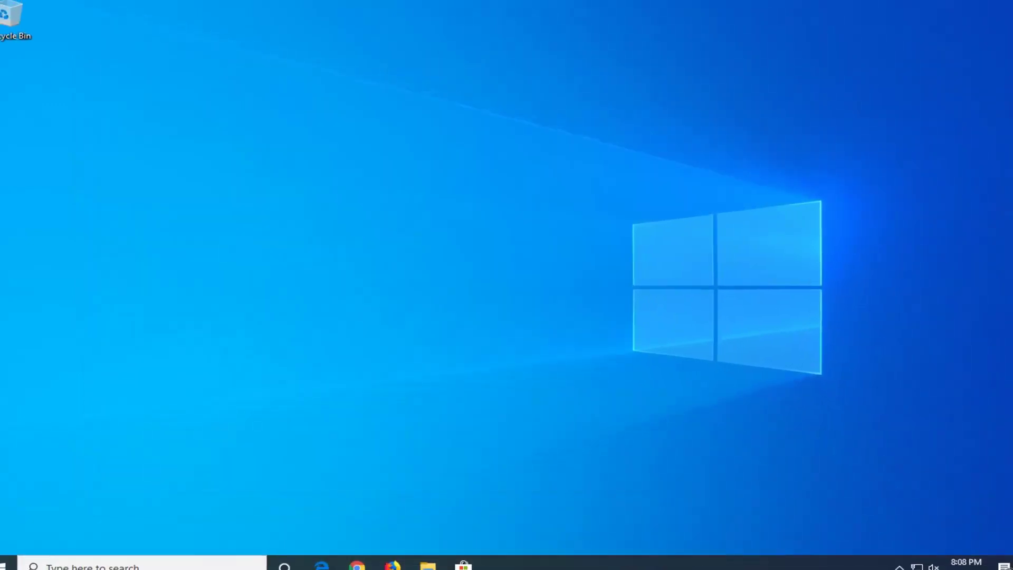